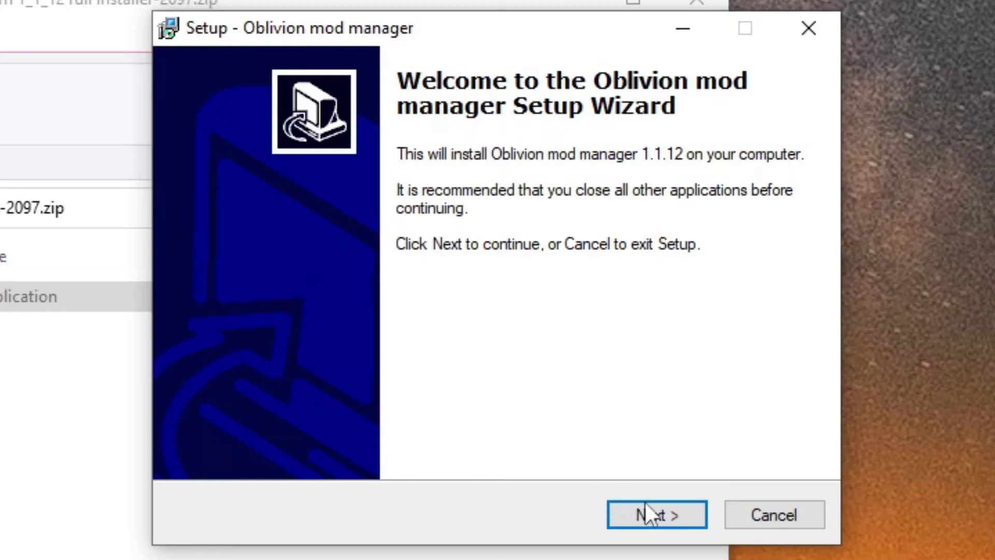
# Step: Accept the license agreement in the Oblivion mod manager setup and proceed to the destination location
pyautogui.click(680, 515)
pyautogui.click(297, 430)
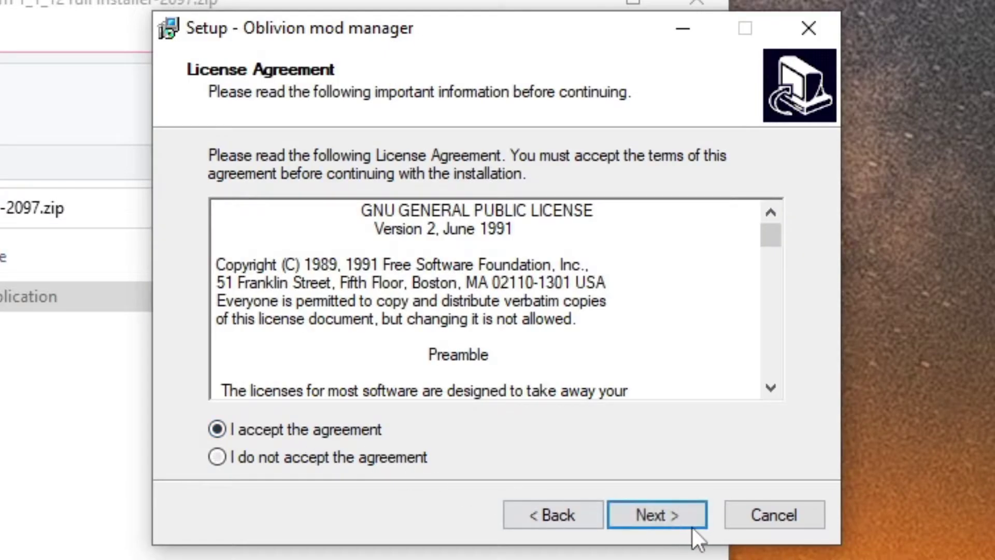
pyautogui.click(679, 520)
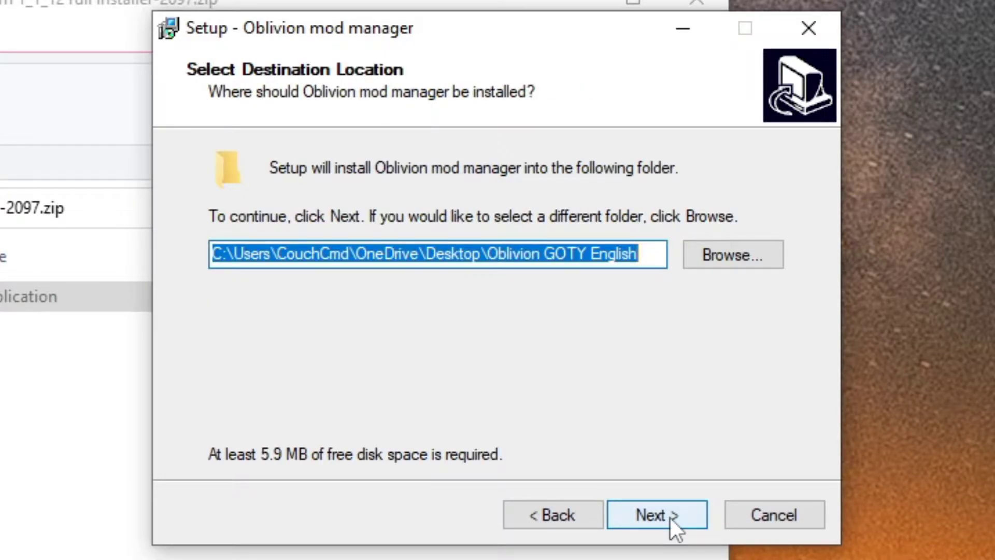
# Step: Try to continue with the default destination folder, dismiss the warning, and open the folder selection dialog
pyautogui.click(664, 516)
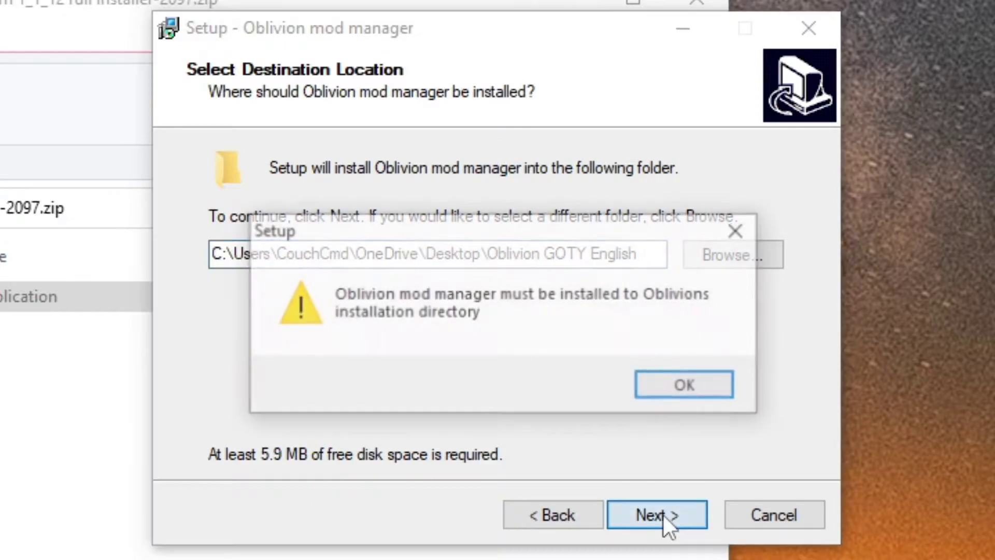
pyautogui.click(693, 392)
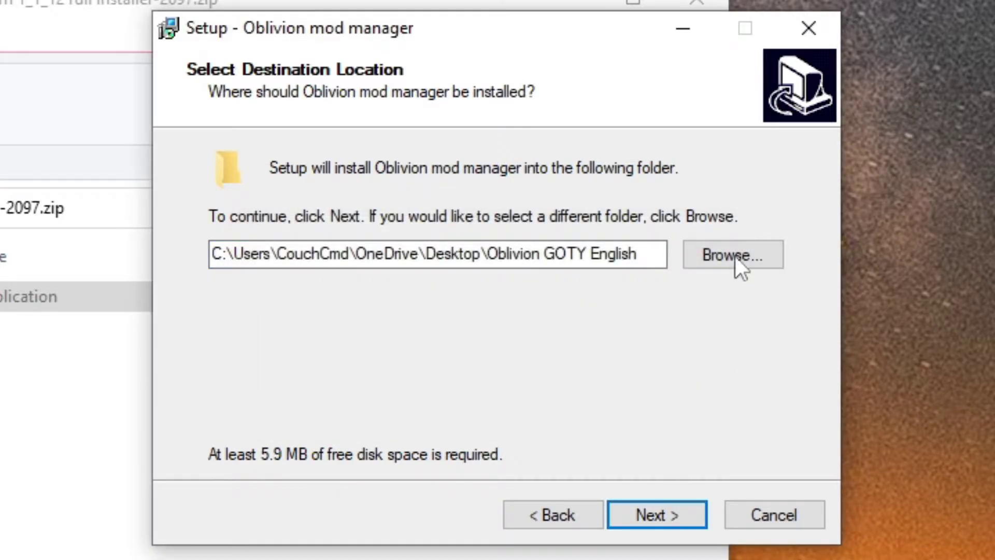
pyautogui.click(735, 260)
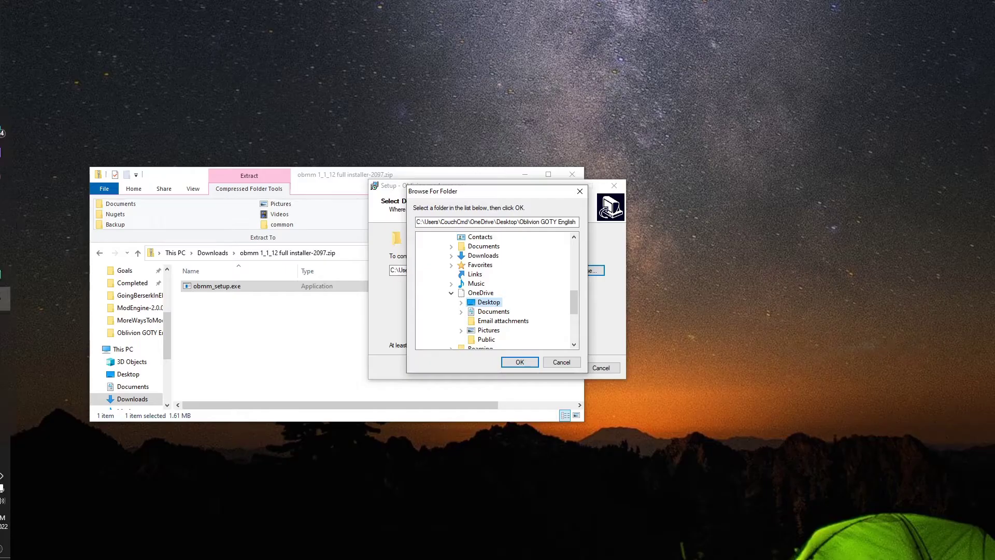
# Step: Switch to the Xbox app and bring its window into view
pyautogui.click(16, 31)
pyautogui.write('g')
pyautogui.press('Escape')
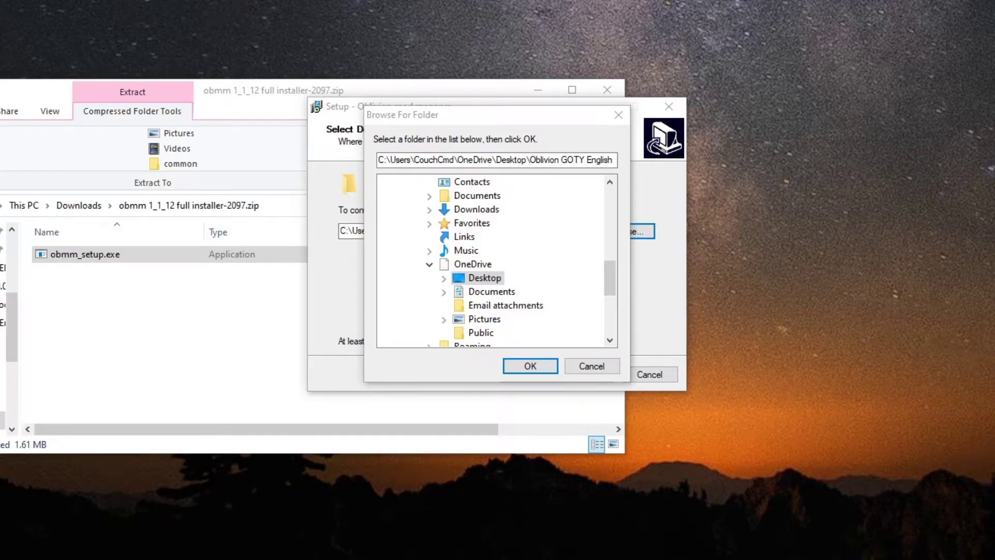
pyautogui.moveTo(994, 94); pyautogui.dragTo(482, 1)
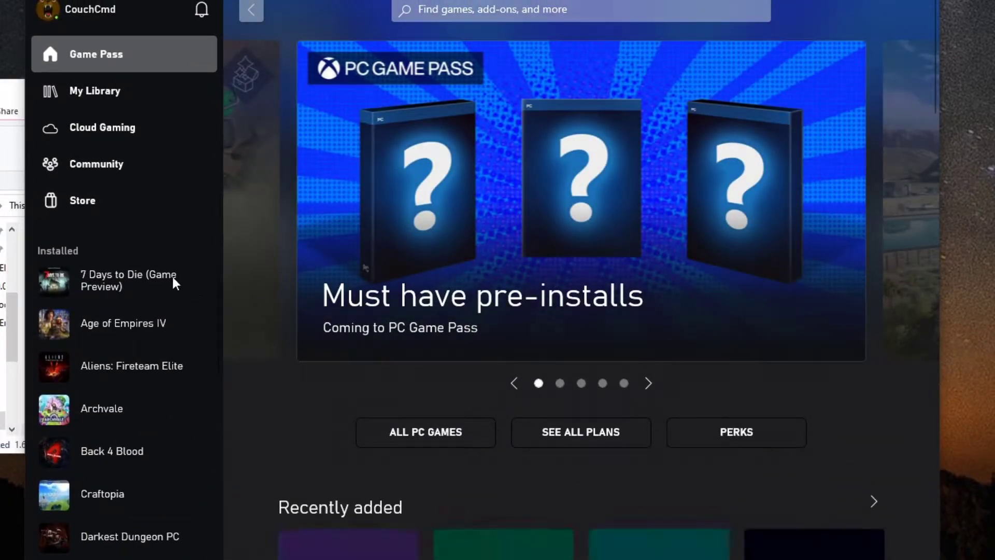
# Step: Open the management options for The Elder Scrolls IV: Oblivion Game of the Year Edition (PC) from the installed games
pyautogui.scroll(-10, 154, 511)
pyautogui.scroll(-10, 146, 511)
pyautogui.scroll(-10, 142, 506)
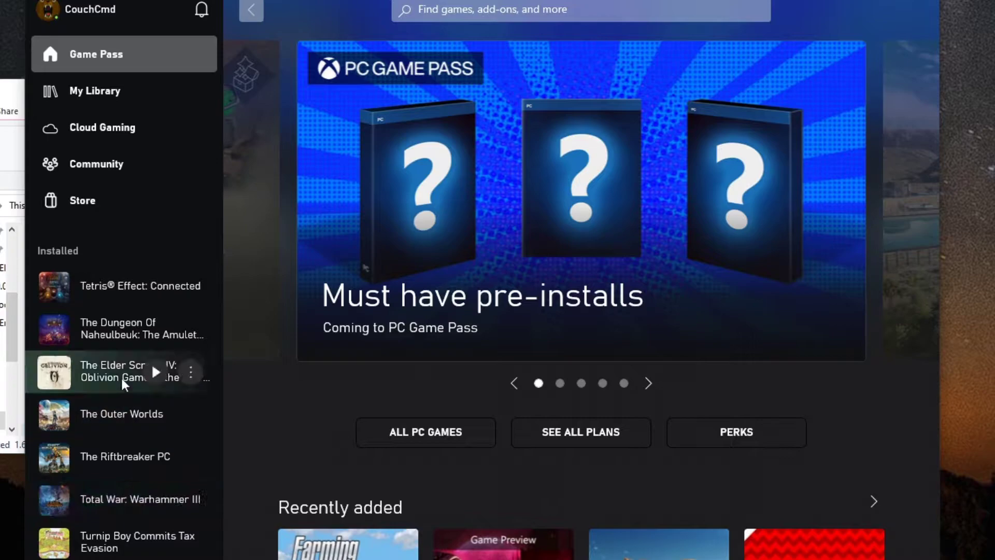
pyautogui.click(178, 380)
pyautogui.click(838, 283)
pyautogui.click(817, 324)
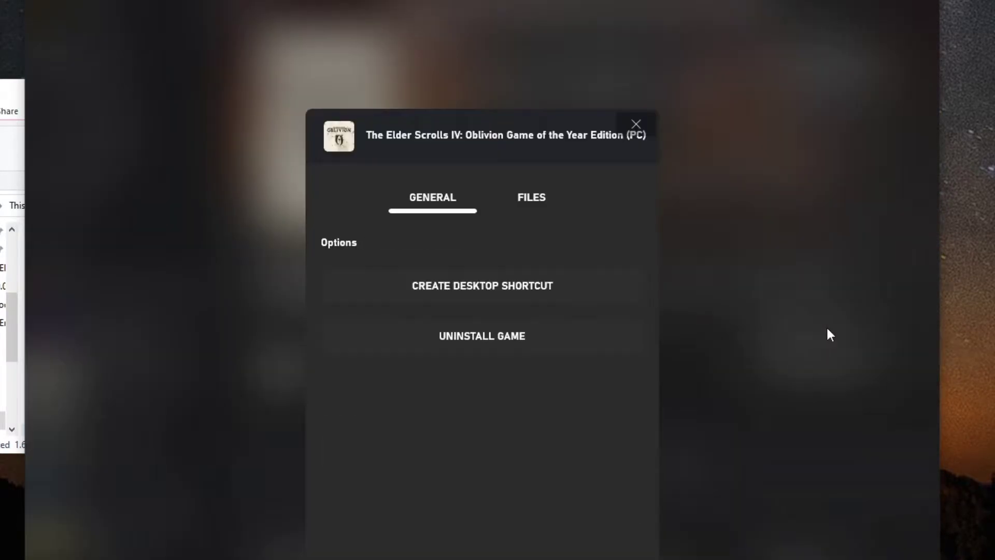
# Step: Browse the game's installed files and open The Elder Scrolls IV- Oblivion (PC)\Content\Oblivion GOTY English
pyautogui.click(531, 216)
pyautogui.click(552, 324)
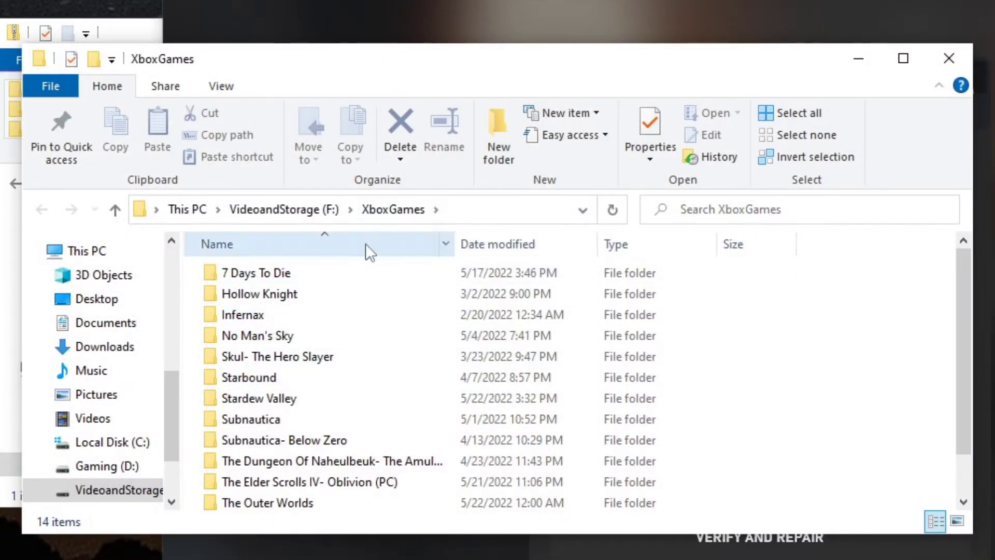
pyautogui.scroll(-1, 313, 311)
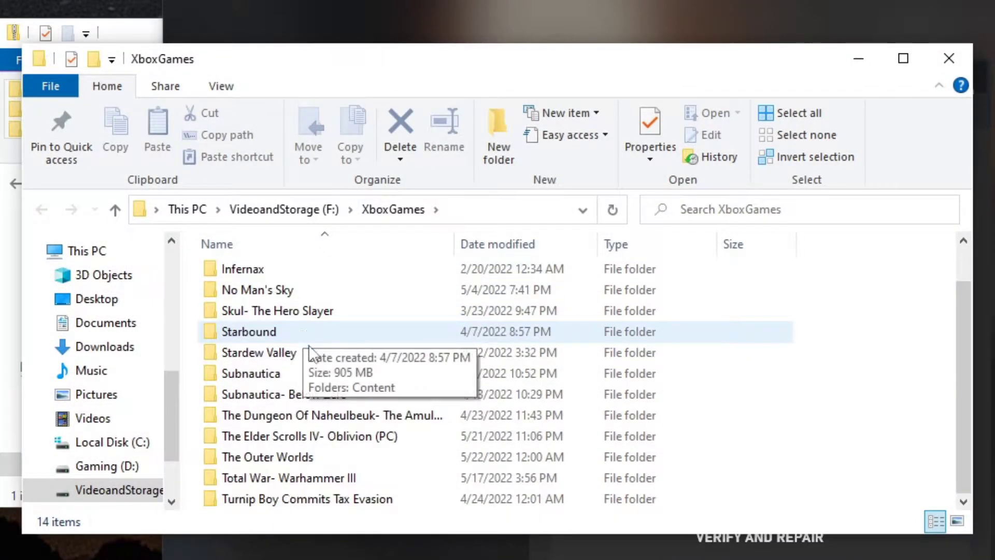
pyautogui.doubleClick(316, 433)
pyautogui.doubleClick(239, 272)
pyautogui.doubleClick(290, 269)
# Step: Copy the Oblivion GOTY English folder's path under F:\XboxGames and set it as the setup's destination folder
pyautogui.click(489, 206)
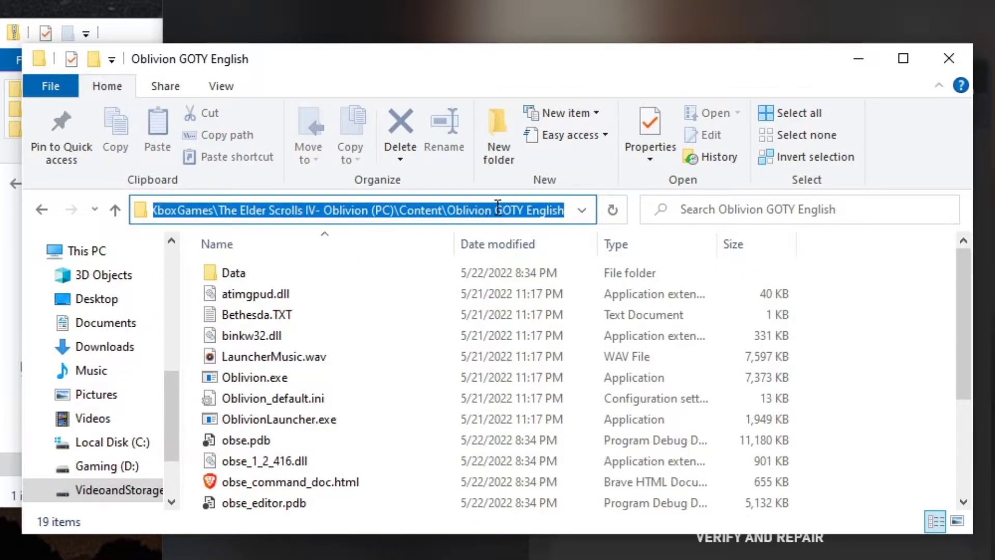
pyautogui.click(120, 26)
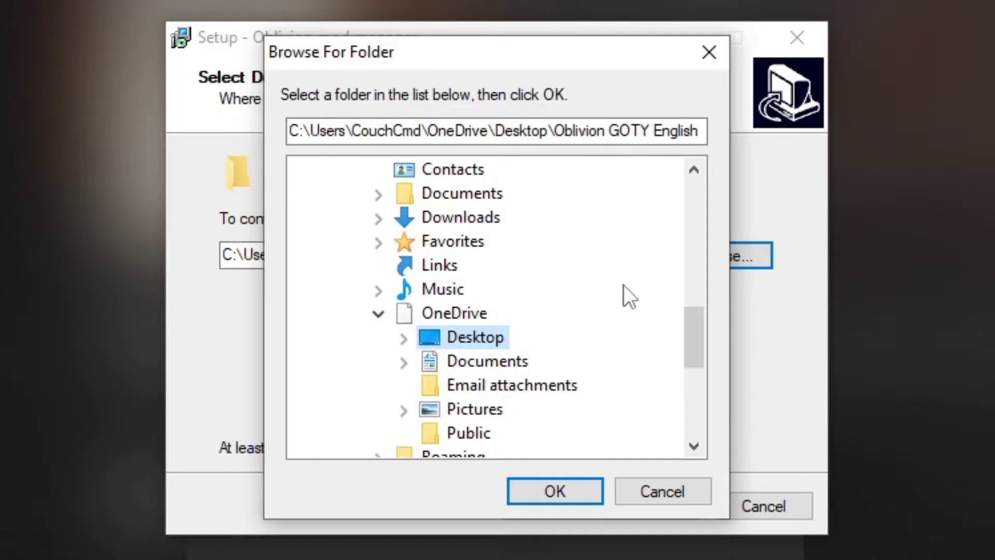
pyautogui.click(537, 131)
pyautogui.hotkey('ctrl', 'a')
pyautogui.hotkey('ctrl', 'v')
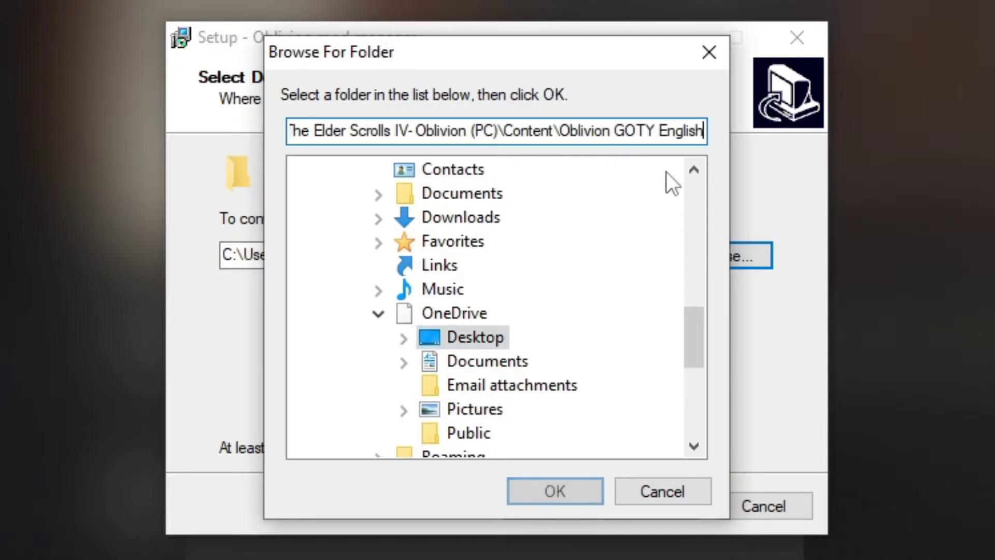
pyautogui.click(577, 487)
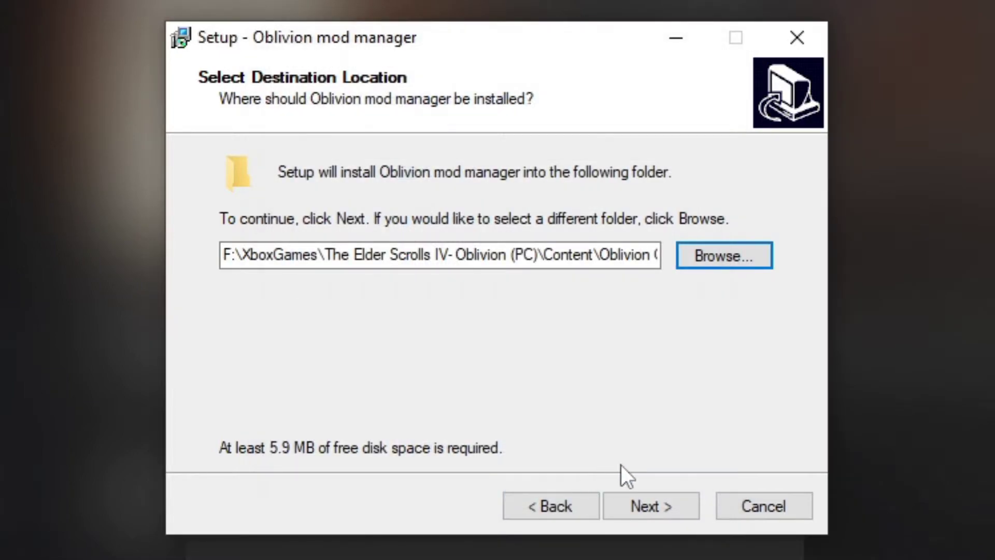
# Step: Install Oblivion mod manager with a desktop icon, finish the setup, and dismiss the launch error
pyautogui.click(654, 499)
pyautogui.click(654, 498)
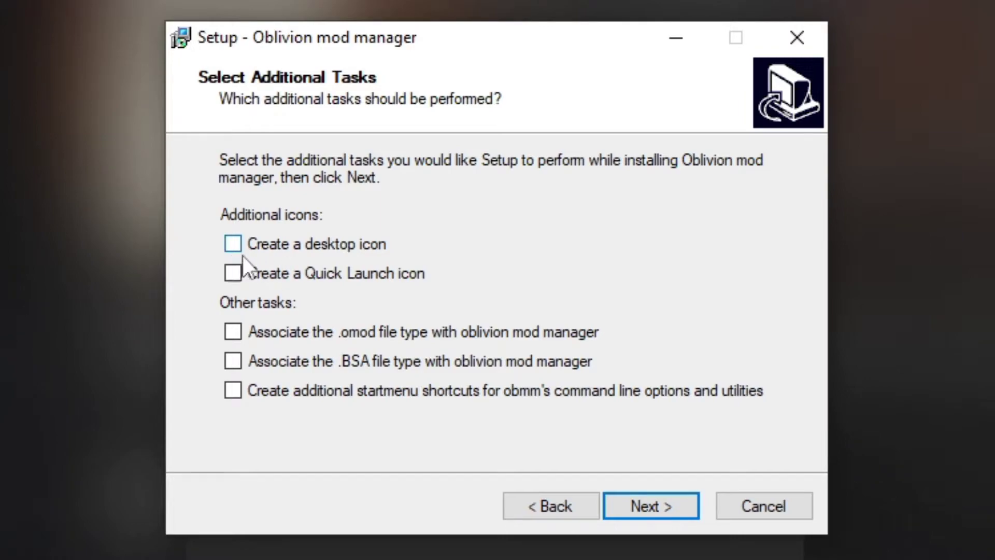
pyautogui.click(251, 241)
pyautogui.click(674, 493)
pyautogui.click(664, 510)
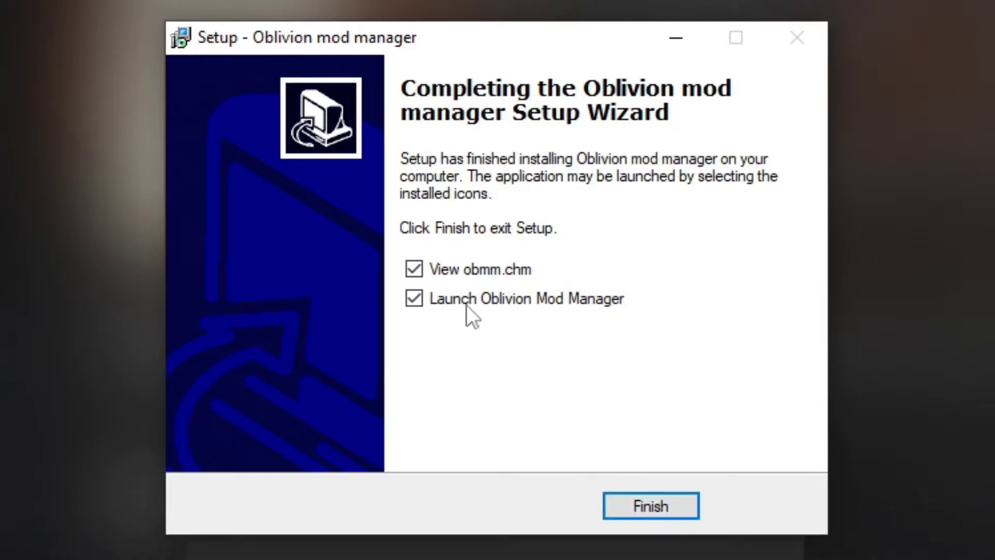
pyautogui.click(673, 498)
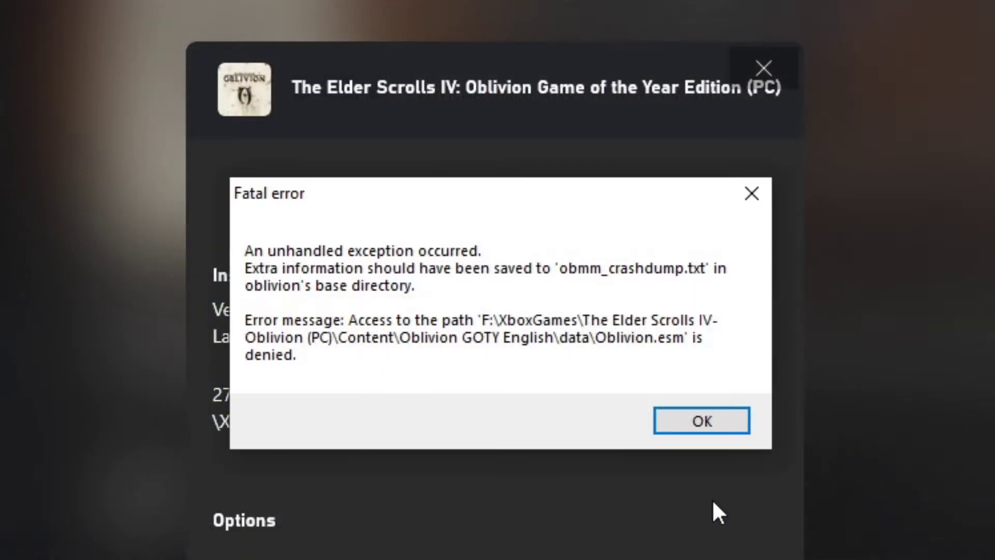
pyautogui.click(672, 418)
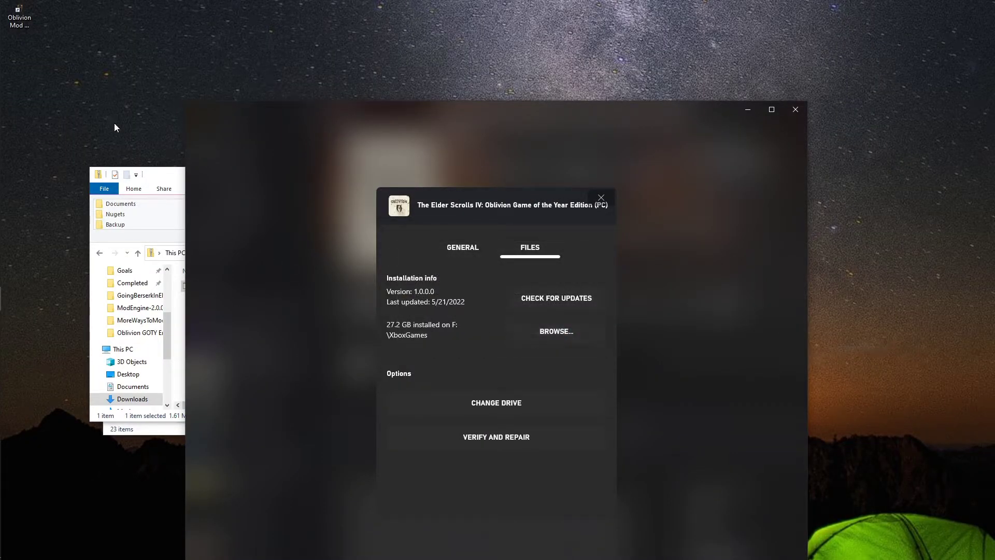
# Step: Start Oblivion Mod Manager from its desktop shortcut and open the omod creator for a new mod
pyautogui.rightClick(20, 10)
pyautogui.click(47, 35)
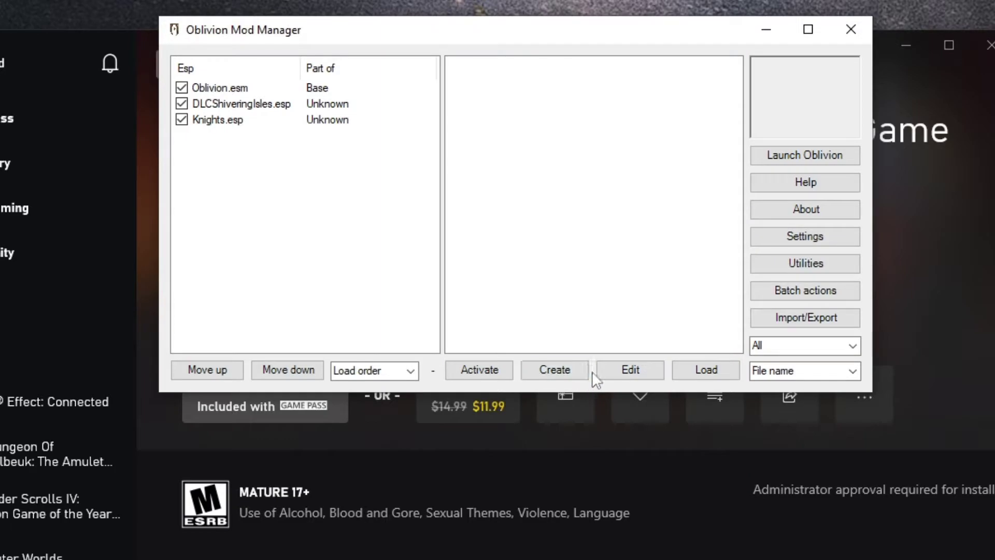
pyautogui.click(565, 373)
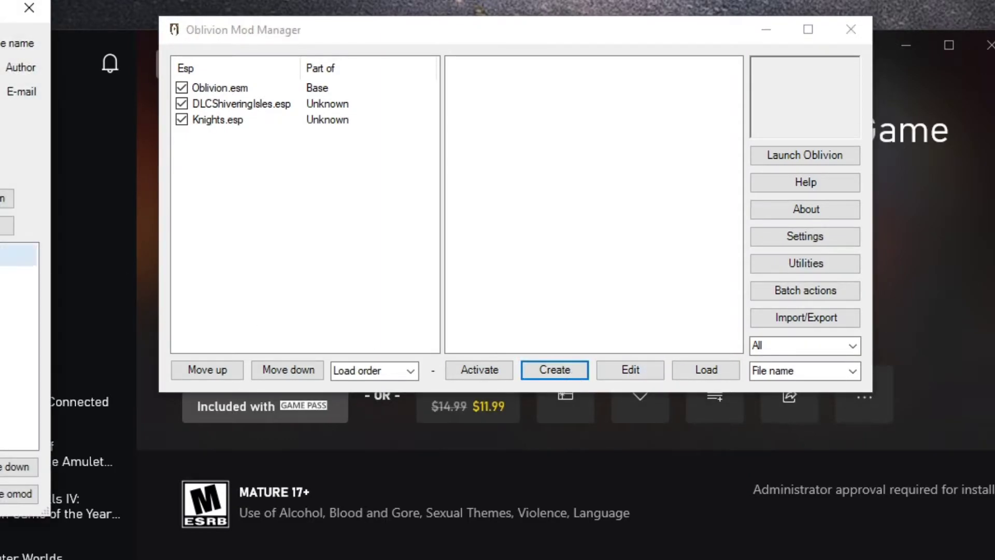
pyautogui.moveTo(1, 1); pyautogui.dragTo(284, 26)
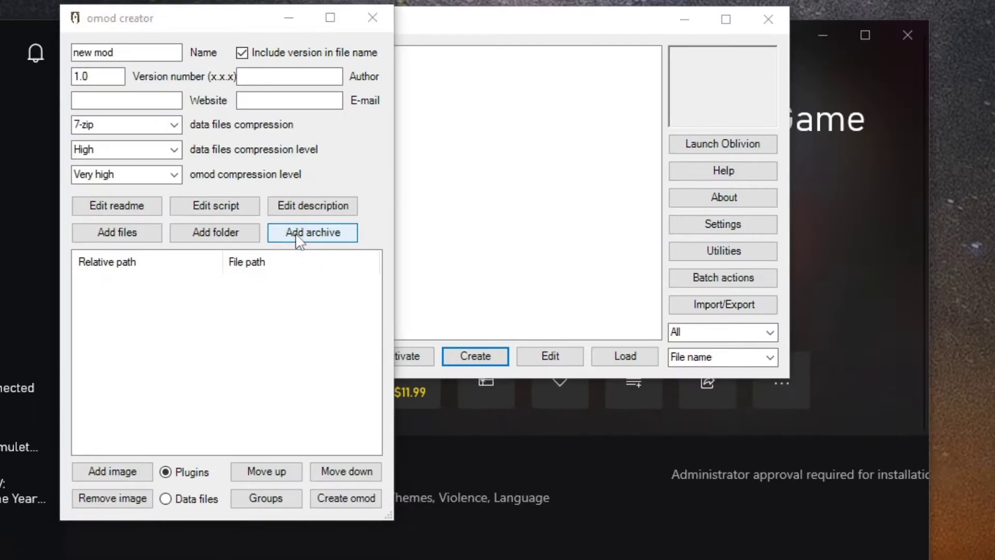
# Step: Create an omod from the archive HGEC Body v1dot21-15802.7z in Downloads, importing its omod conversion data
pyautogui.click(570, 239)
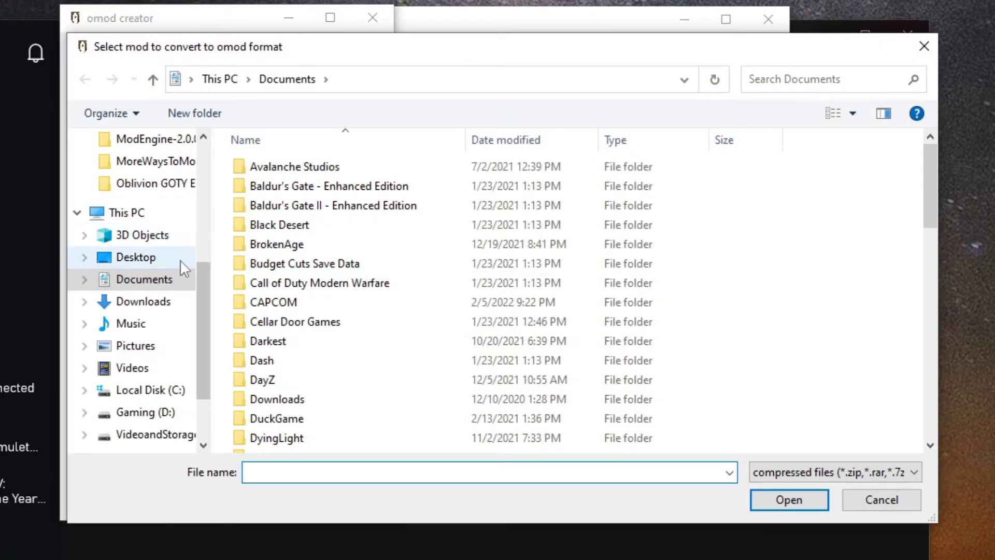
pyautogui.click(129, 258)
pyautogui.click(139, 302)
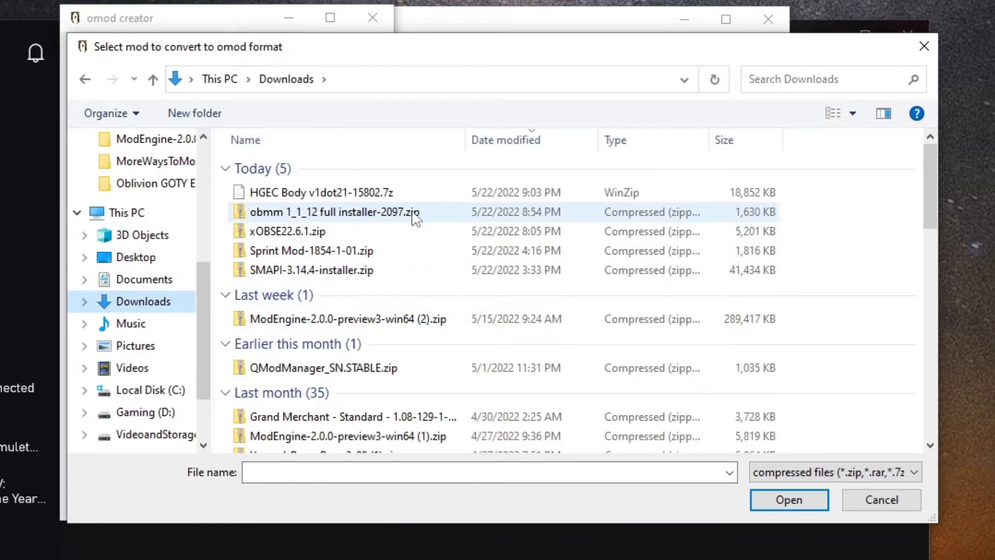
pyautogui.click(396, 193)
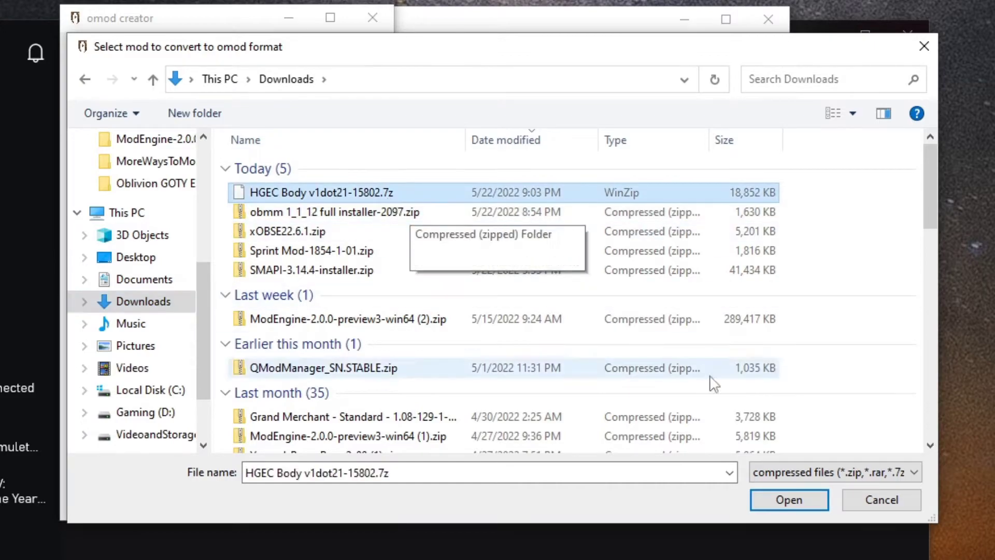
pyautogui.click(788, 500)
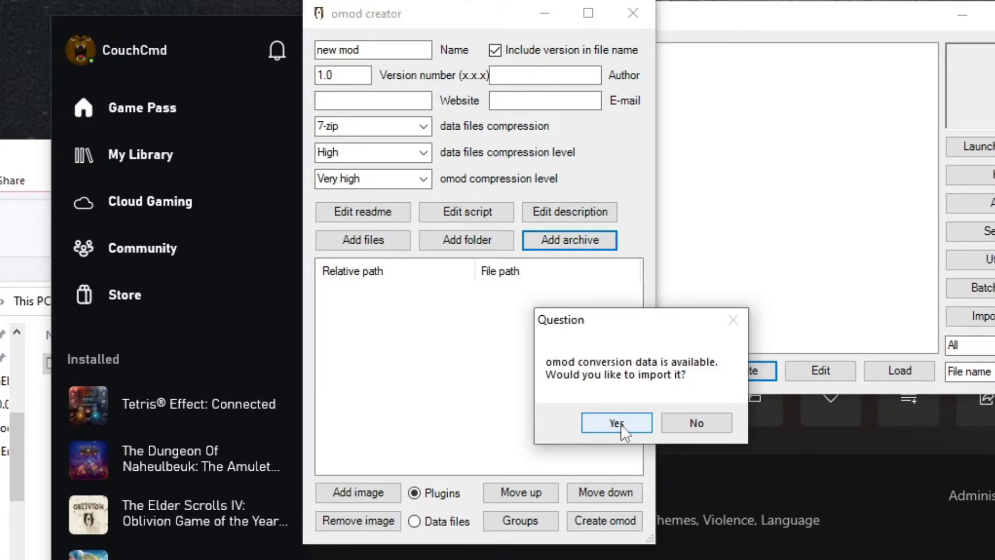
pyautogui.click(620, 424)
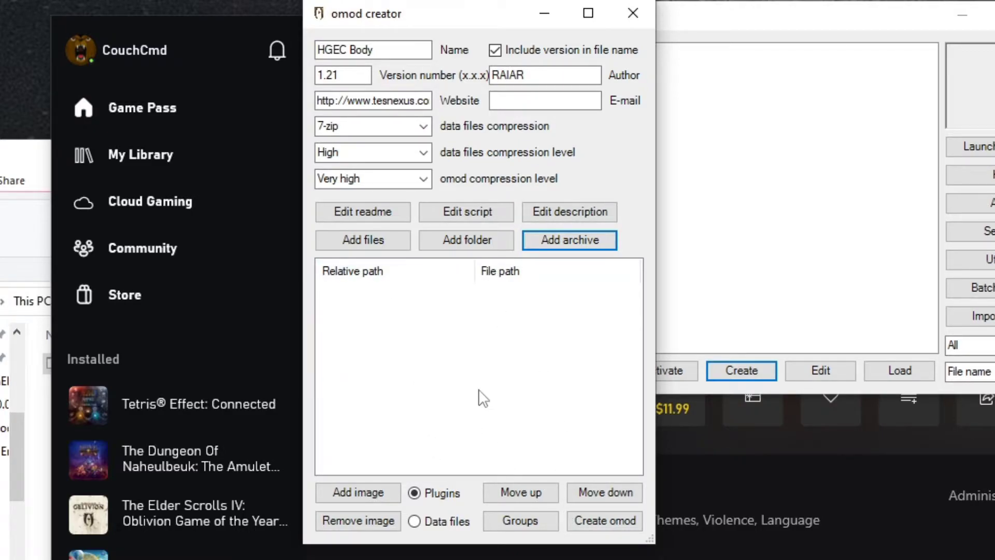
pyautogui.click(605, 518)
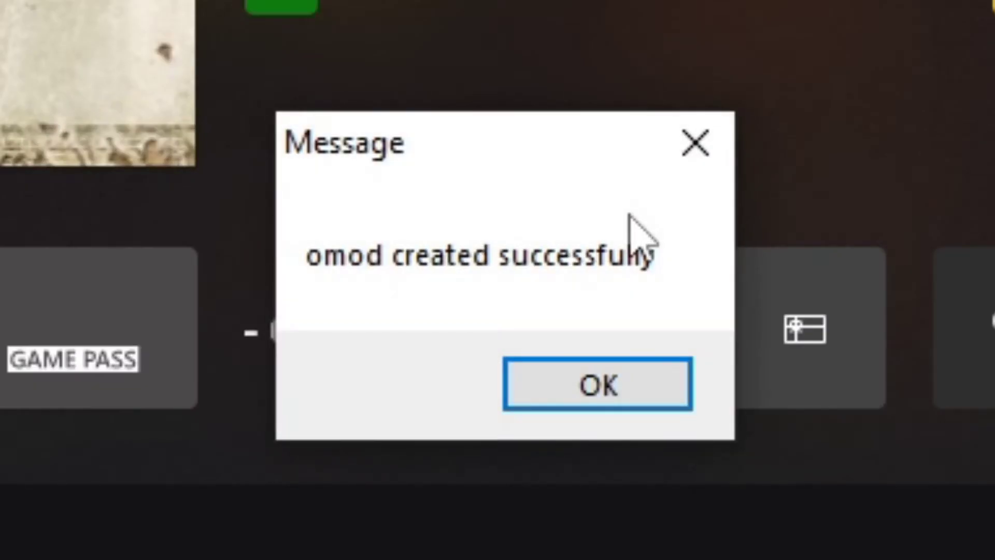
pyautogui.click(648, 380)
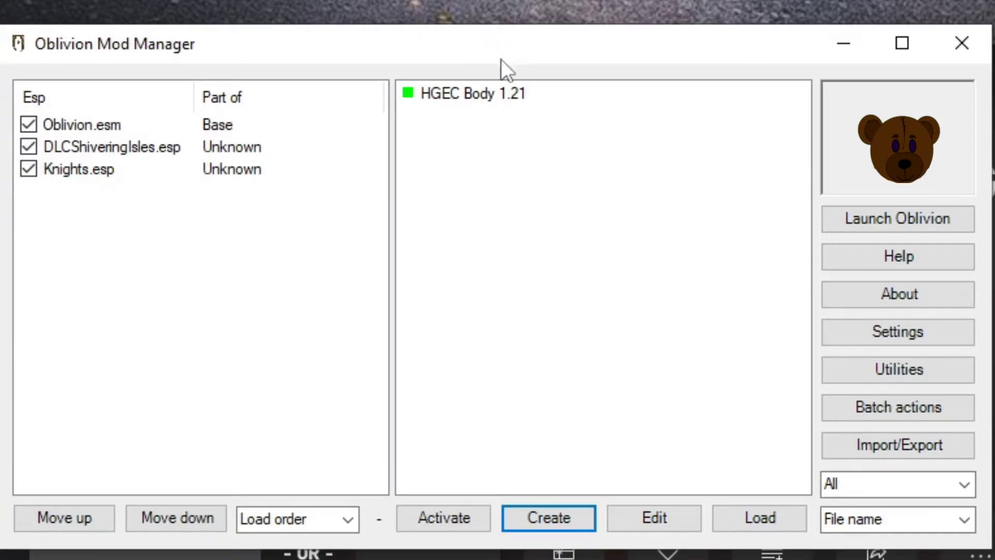
# Step: Activate HGEC Body 1.21 with the Underwear Versions option and the EBE body type
pyautogui.click(504, 95)
pyautogui.moveTo(496, 94)
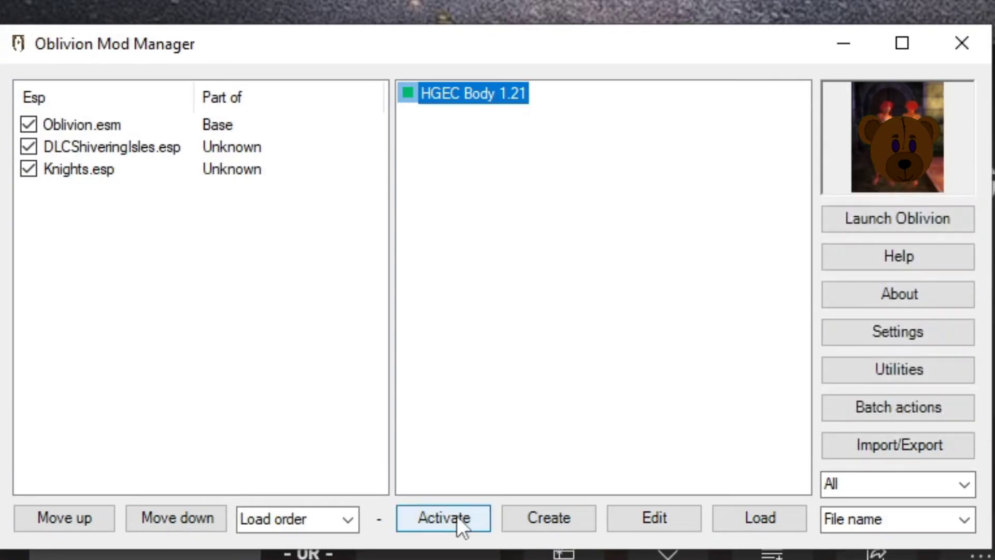
pyautogui.click(456, 515)
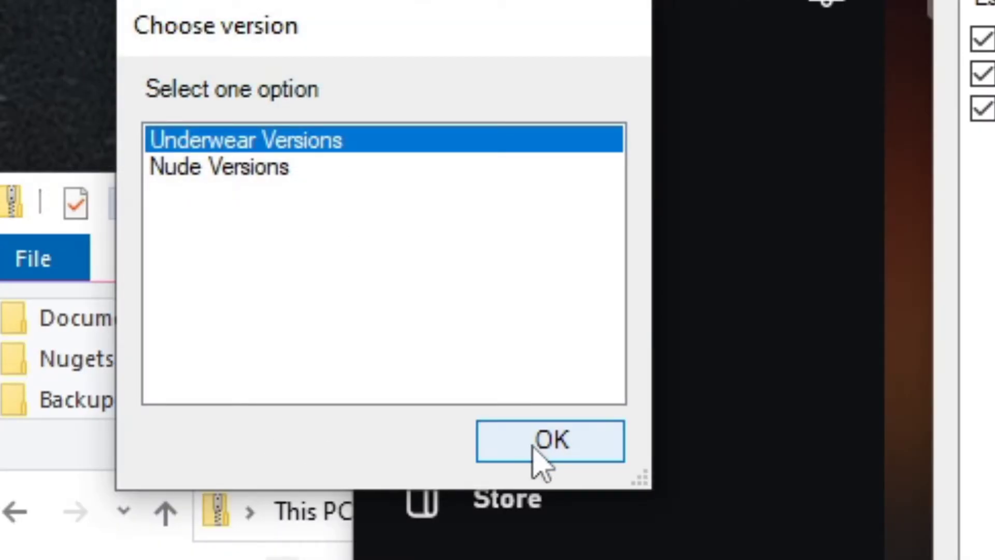
pyautogui.click(492, 450)
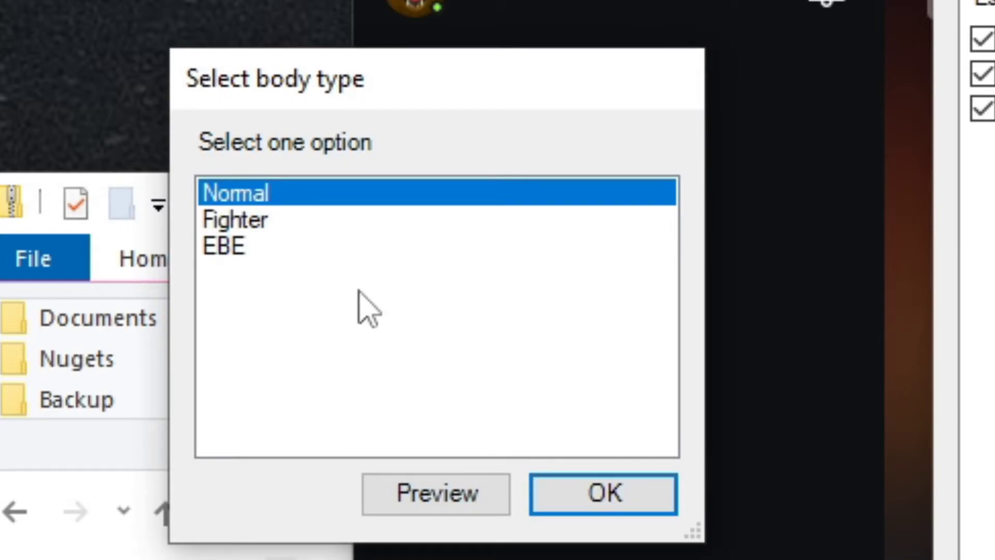
pyautogui.click(262, 247)
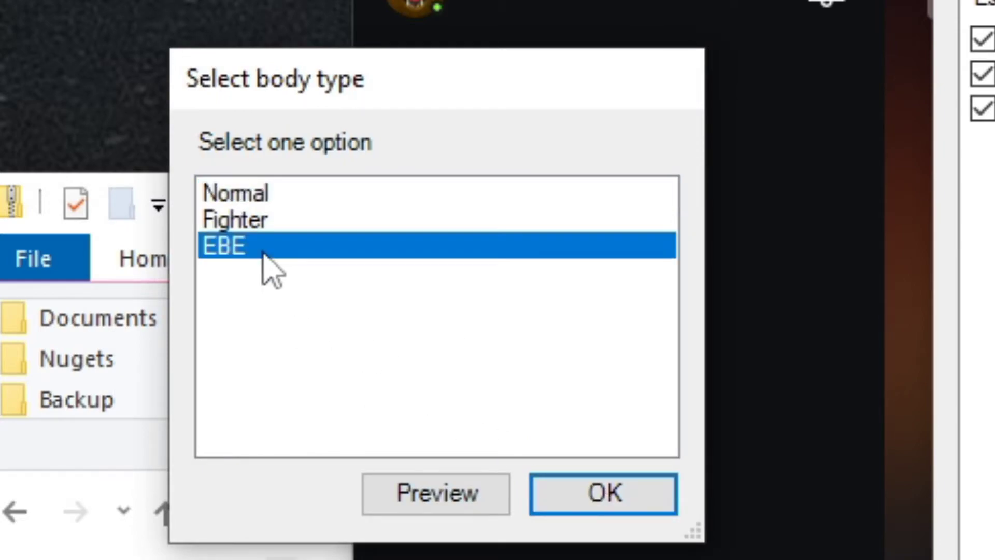
pyautogui.click(630, 505)
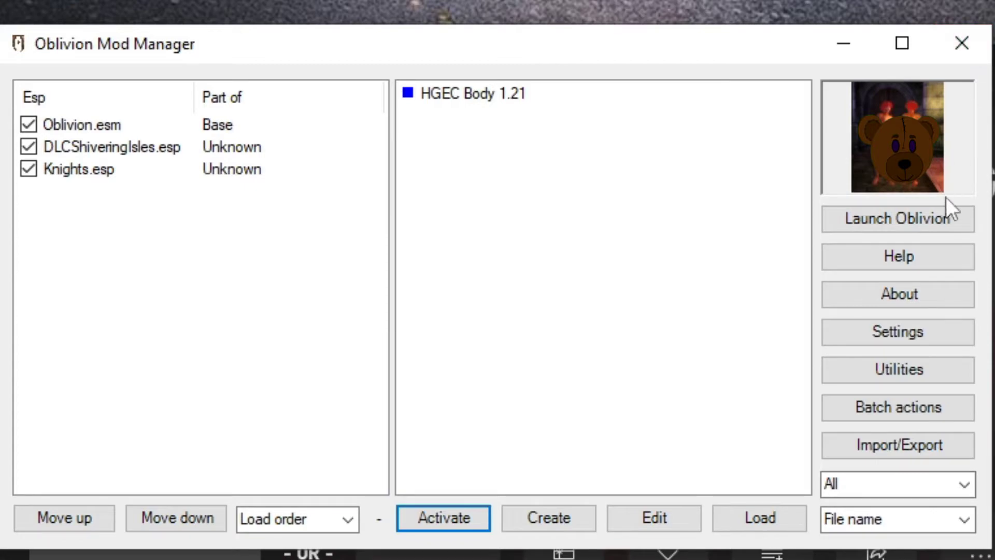
# Step: Try launching Oblivion from the mod manager and dismiss the service announcement
pyautogui.click(940, 218)
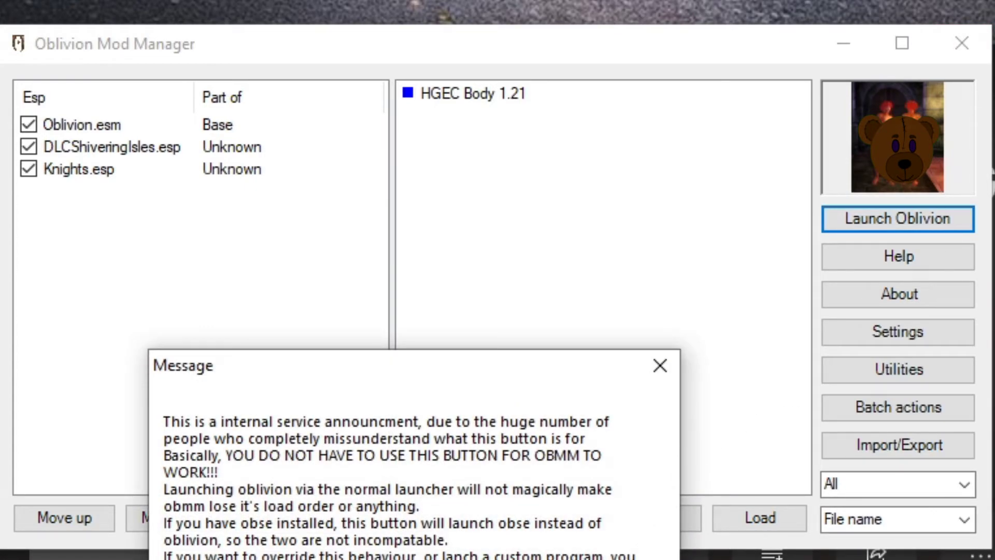
pyautogui.press('Return')
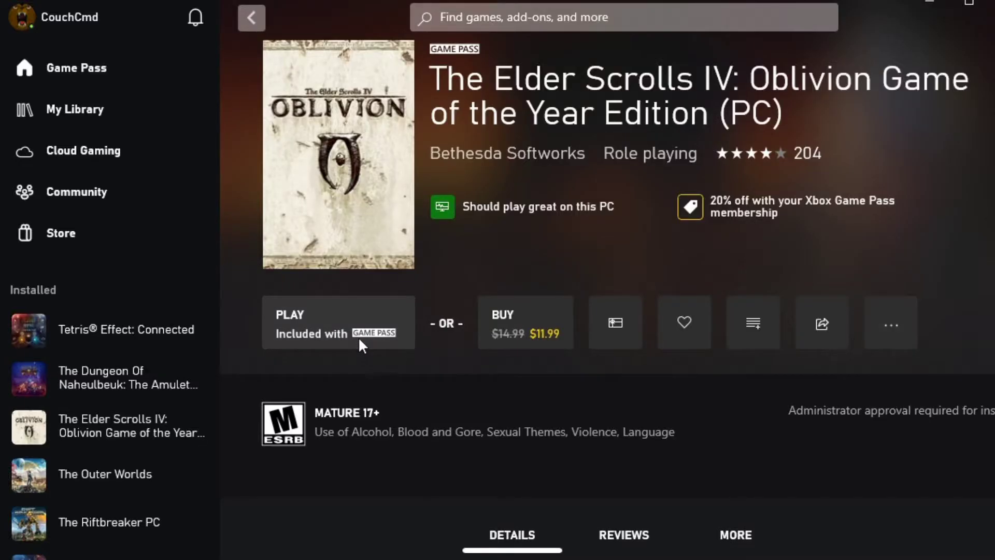
# Step: Switch to the Xbox app, play The Elder Scrolls IV: Oblivion Game of the Year Edition (PC), and continue the latest saved game
pyautogui.click(358, 337)
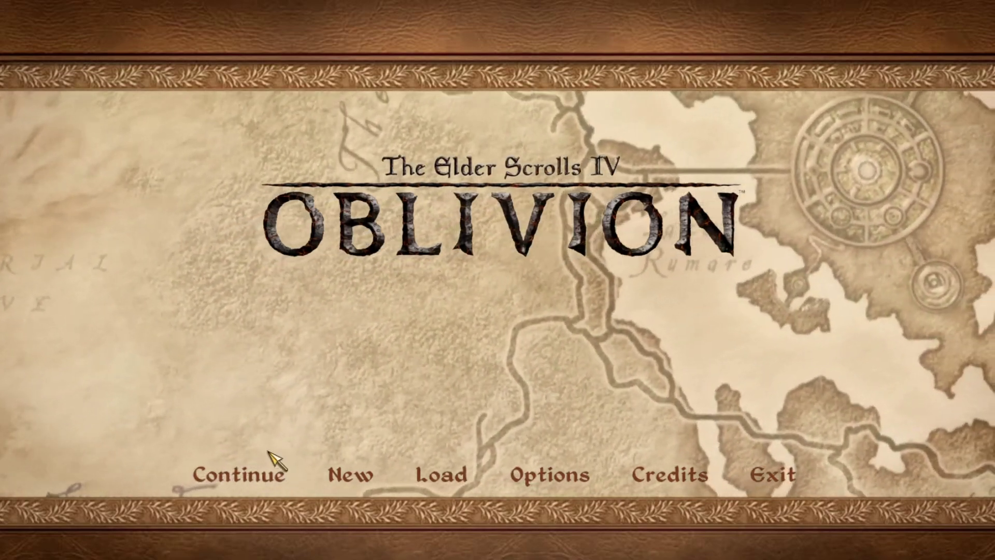
pyautogui.click(275, 471)
pyautogui.click(500, 295)
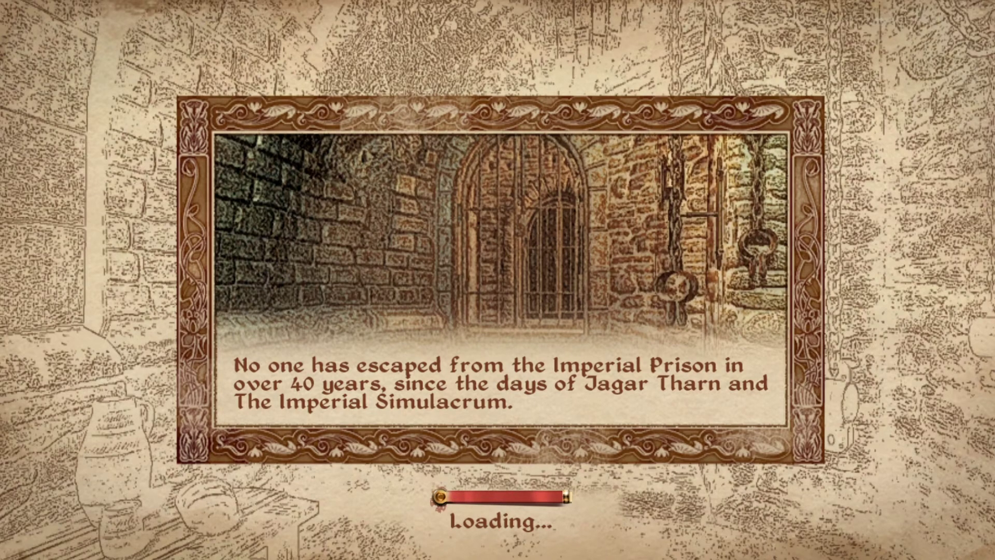
# Step: Open the character's inventory and unequip the Mythic Dawn Robe to check the modded body
pyautogui.press('Tab')
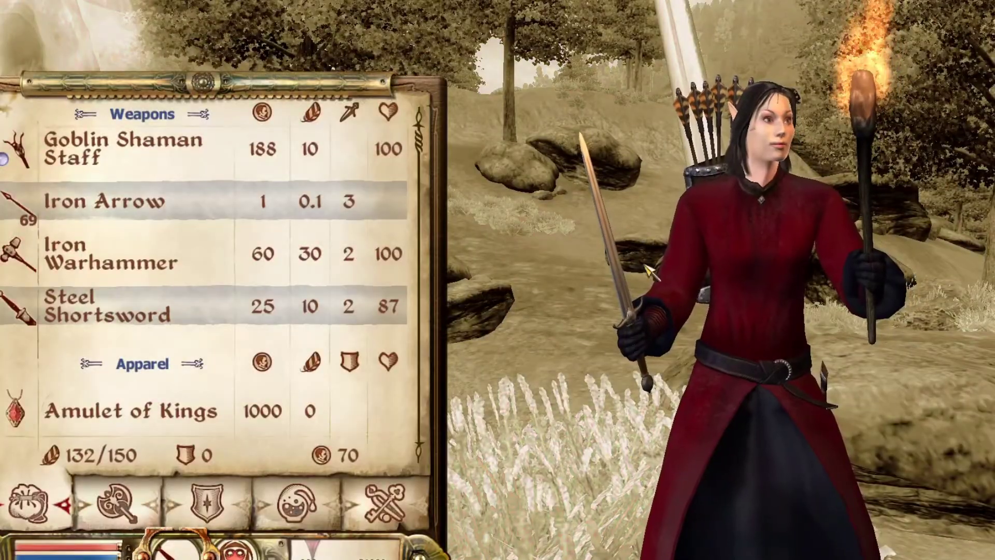
pyautogui.scroll(-5, 197, 326)
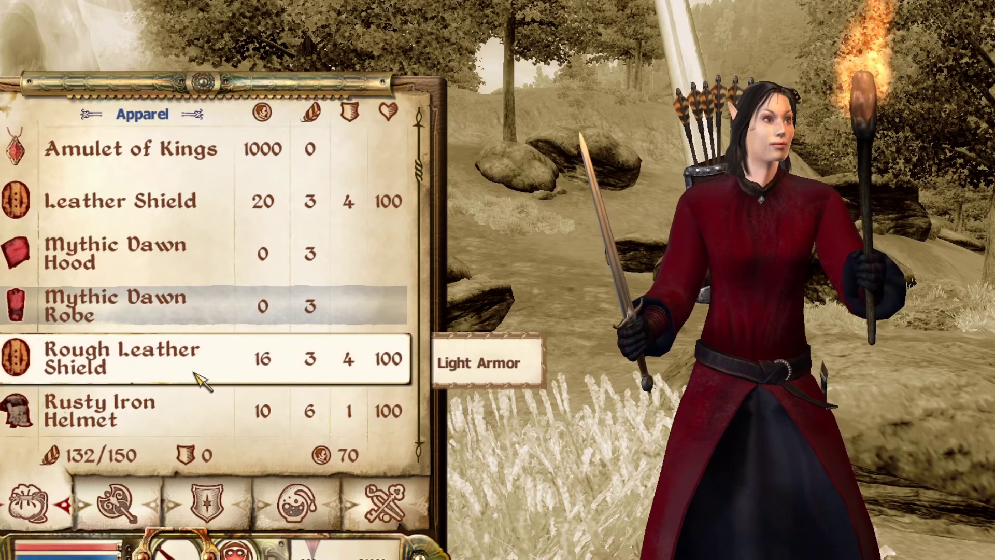
pyautogui.click(197, 326)
pyautogui.click(199, 326)
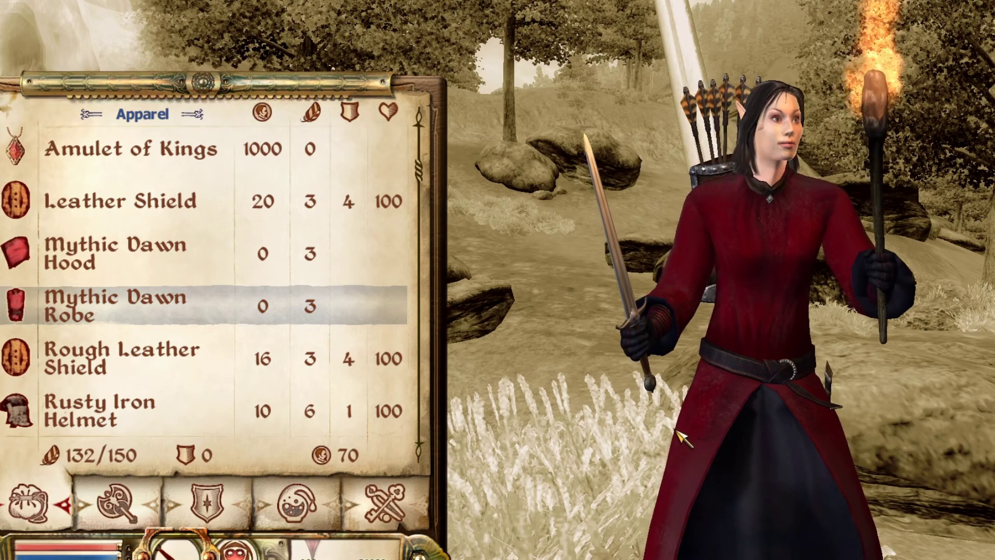
pyautogui.click(293, 304)
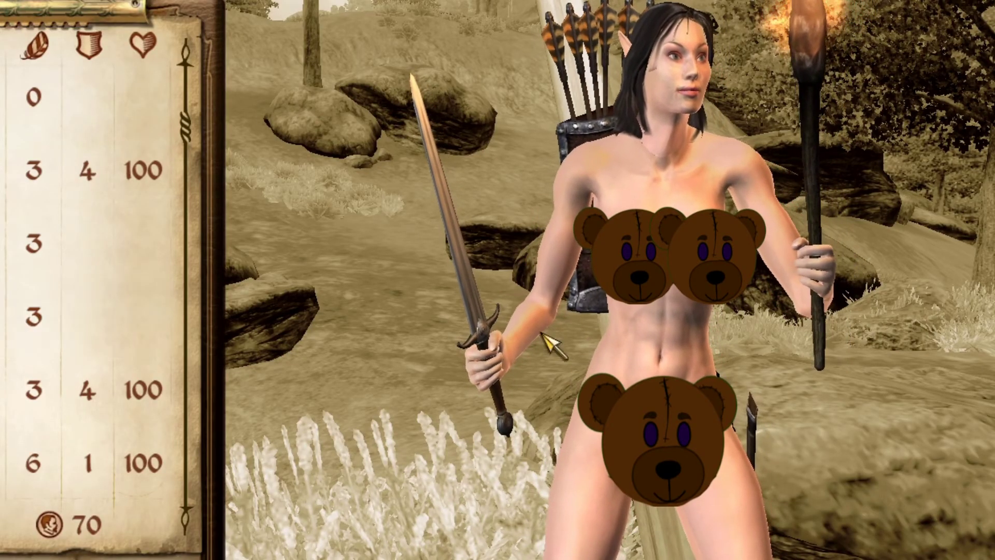